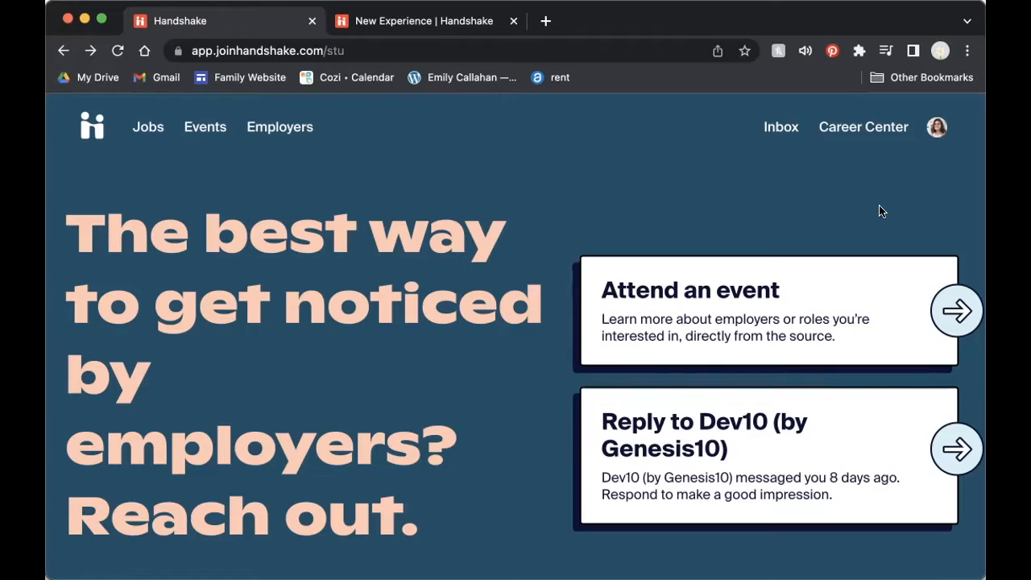
Open the career center's experiences area and start a new experience request
{"action": "left_click", "coordinate": [876, 116]}
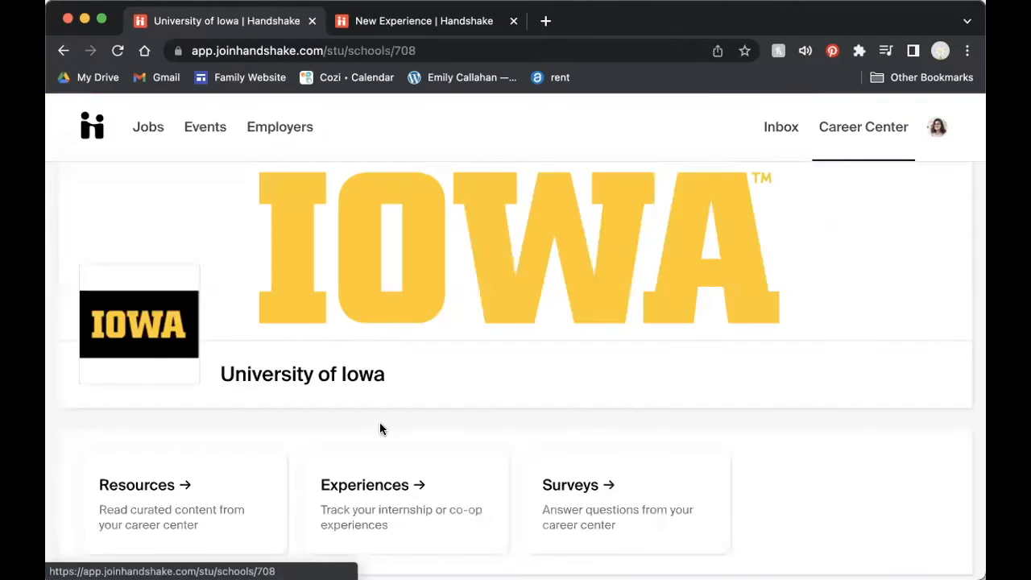
{"action": "scroll", "coordinate": [362, 439], "scroll_direction": "down", "scroll_amount": 1}
{"action": "scroll", "coordinate": [361, 439], "scroll_direction": "down", "scroll_amount": 2}
{"action": "left_click", "coordinate": [386, 405]}
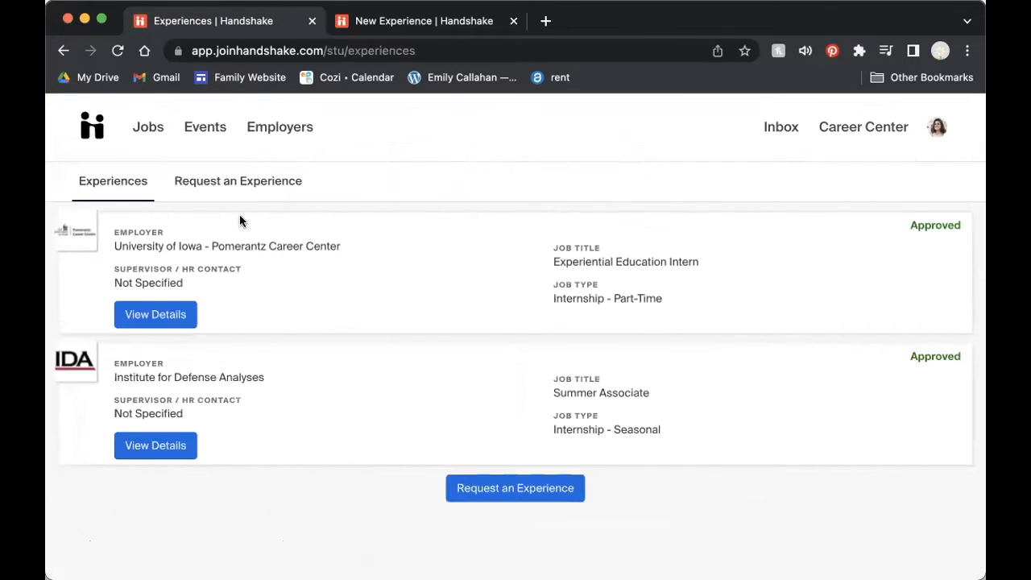
{"action": "left_click", "coordinate": [268, 175]}
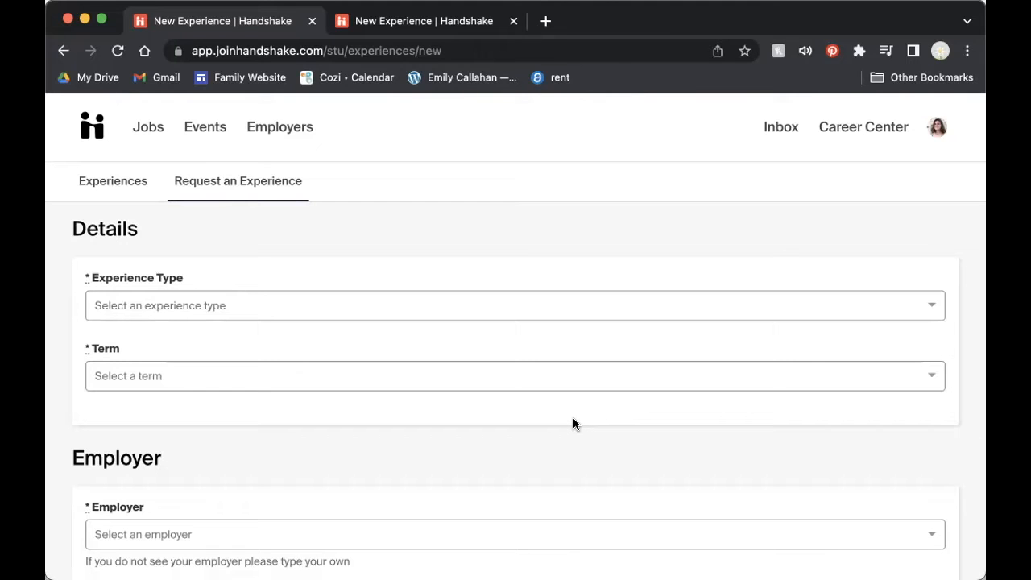
Look through the available experience types in the new request without selecting one
{"action": "left_click", "coordinate": [559, 307]}
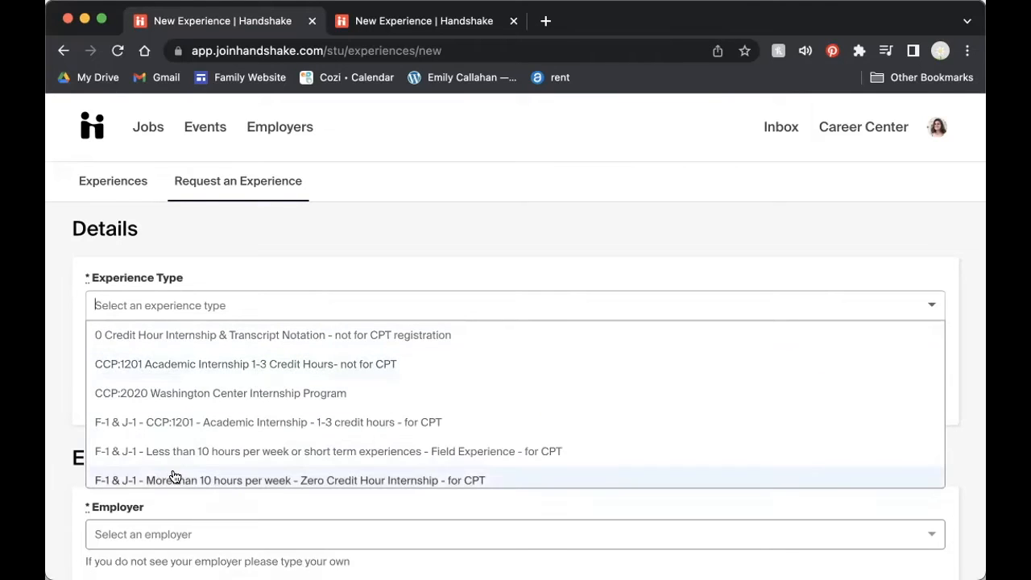
{"action": "scroll", "coordinate": [117, 481], "scroll_direction": "down", "scroll_amount": 1}
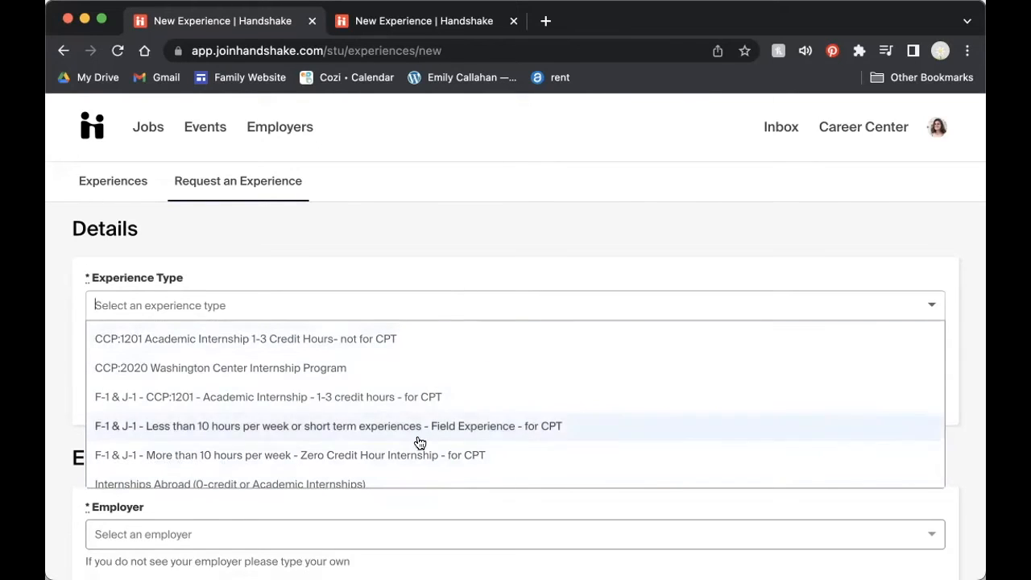
{"action": "scroll", "coordinate": [483, 435], "scroll_direction": "down", "scroll_amount": 2}
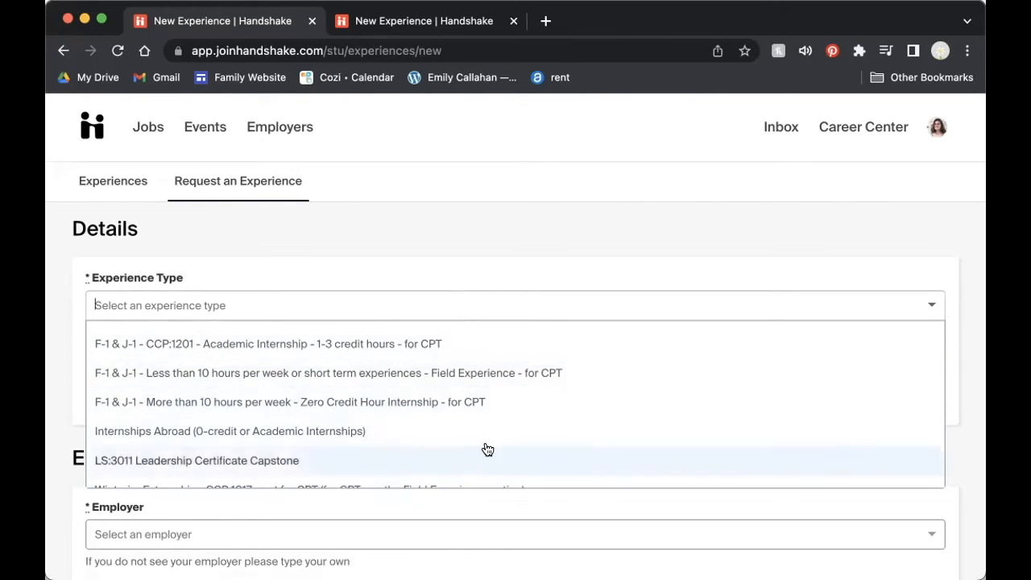
{"action": "left_click", "coordinate": [617, 520]}
{"action": "scroll", "coordinate": [620, 530], "scroll_direction": "up", "scroll_amount": 2}
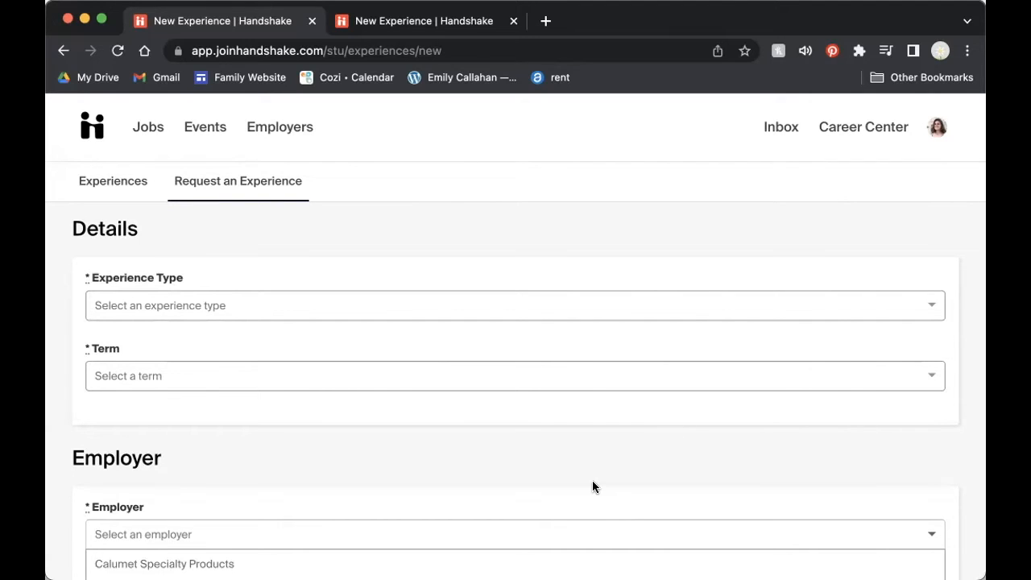
Switch to the already filled-in experience request and review its details, employer, job and internship supervisor sections
{"action": "left_click", "coordinate": [420, 21]}
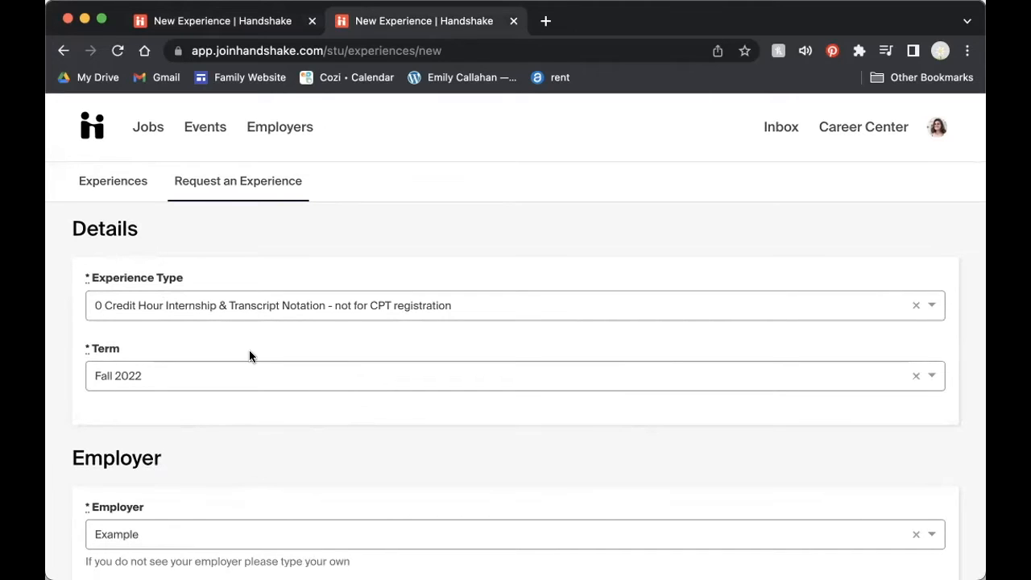
{"action": "scroll", "coordinate": [249, 356], "scroll_direction": "down", "scroll_amount": 1}
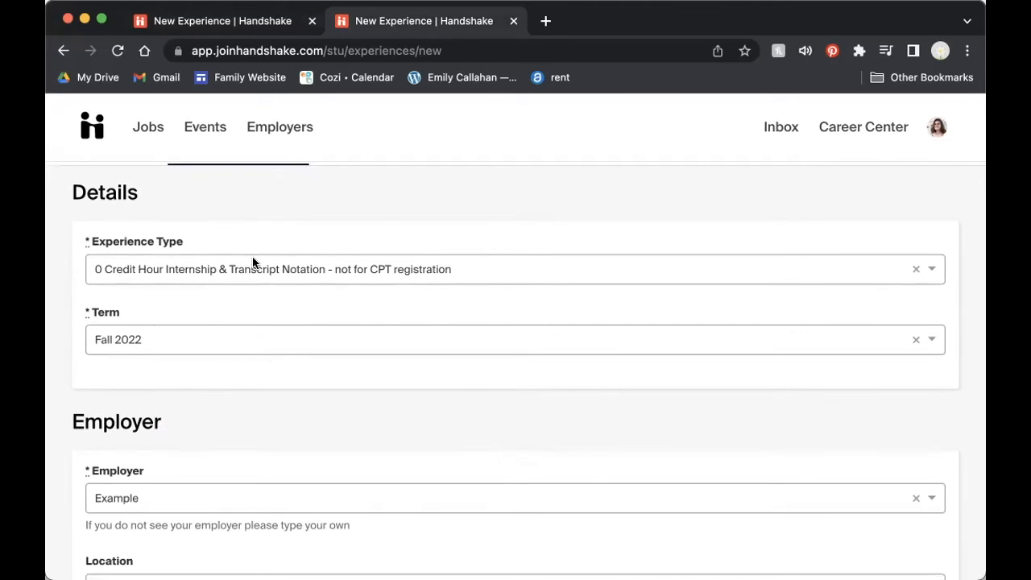
{"action": "scroll", "coordinate": [358, 347], "scroll_direction": "down", "scroll_amount": 5}
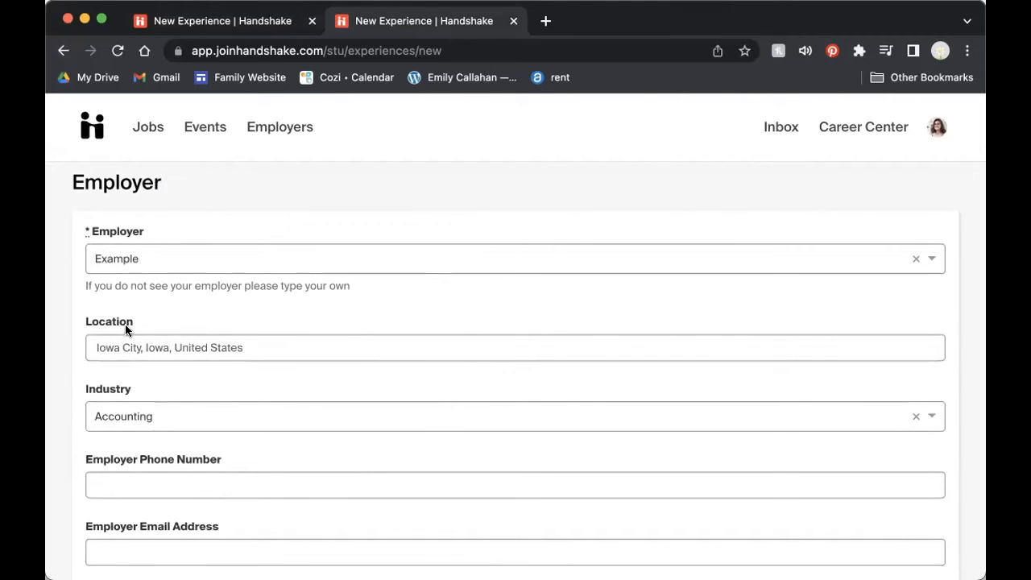
{"action": "scroll", "coordinate": [143, 455], "scroll_direction": "down", "scroll_amount": 10}
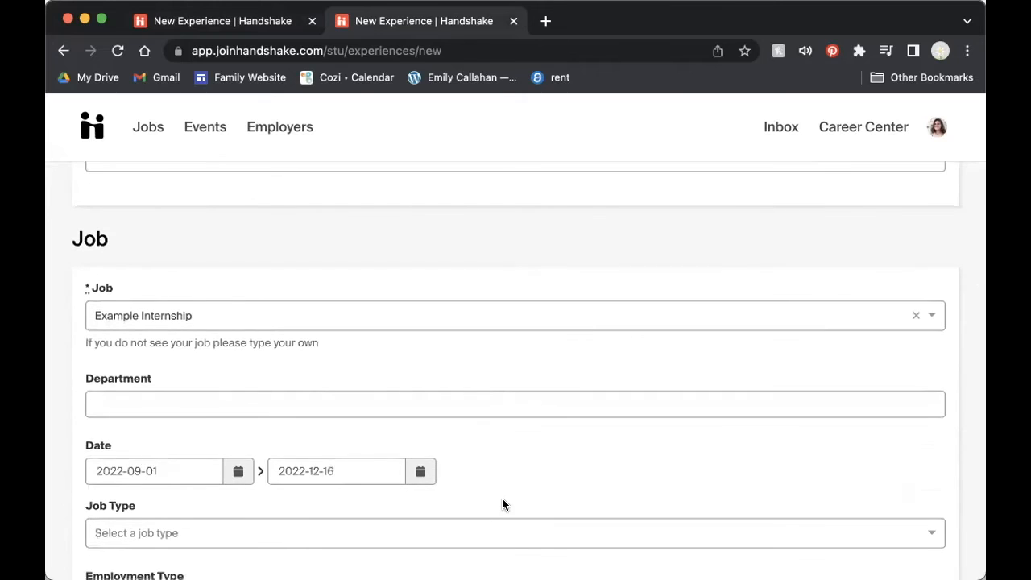
{"action": "scroll", "coordinate": [502, 497], "scroll_direction": "down", "scroll_amount": 1}
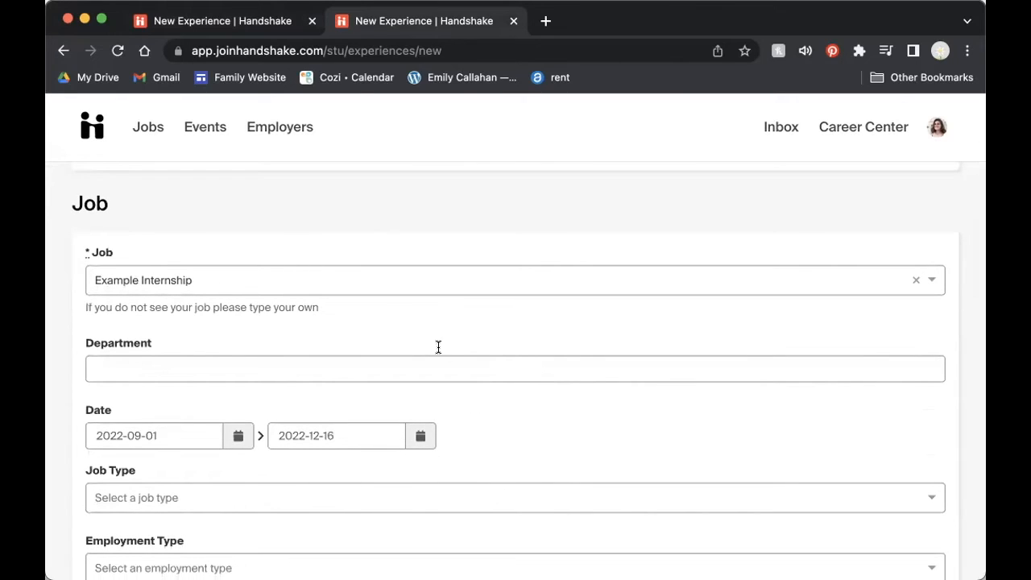
{"action": "scroll", "coordinate": [479, 470], "scroll_direction": "down", "scroll_amount": 2}
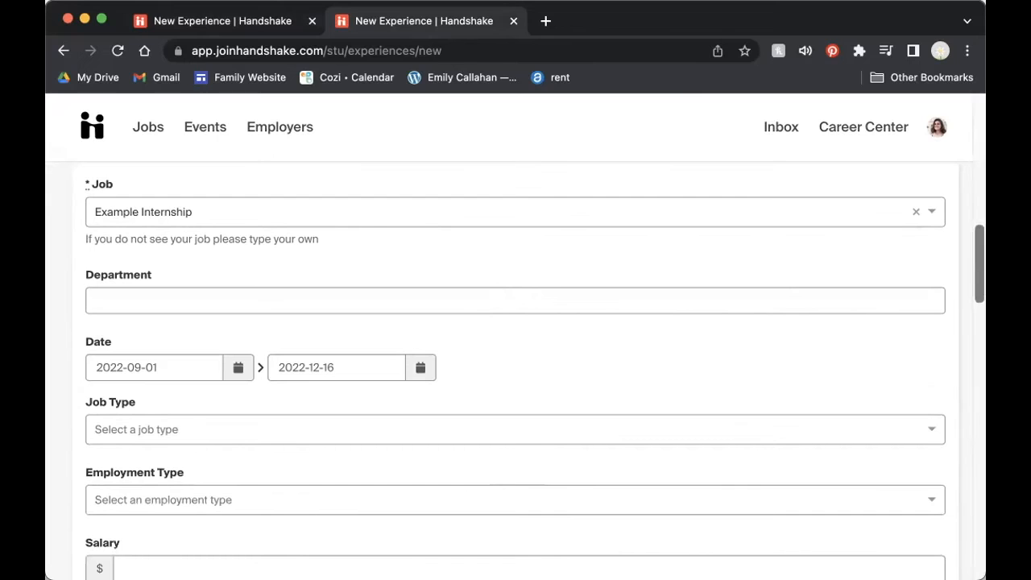
{"action": "scroll", "coordinate": [442, 453], "scroll_direction": "down", "scroll_amount": 10}
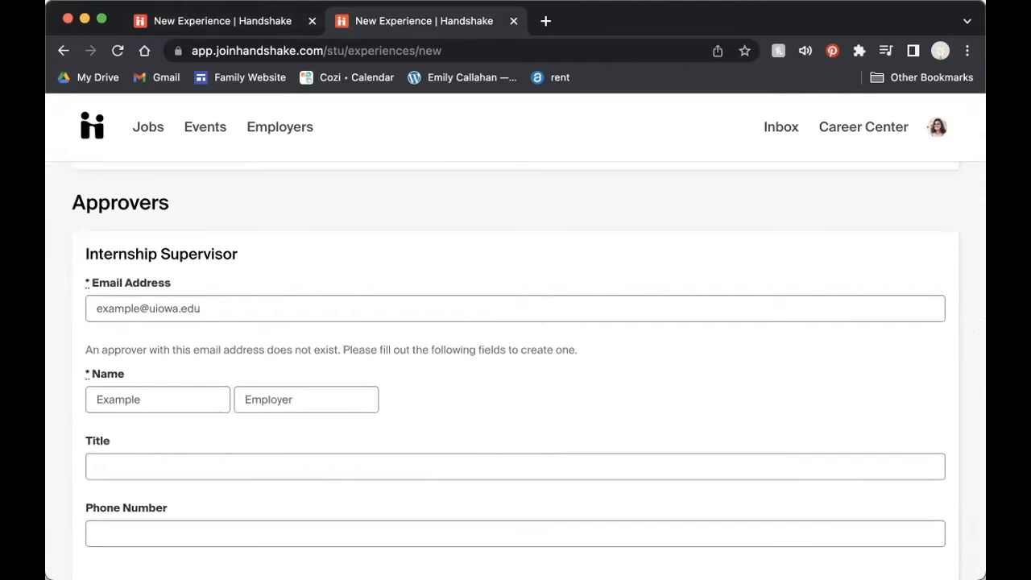
{"action": "scroll", "coordinate": [513, 465], "scroll_direction": "down", "scroll_amount": 2}
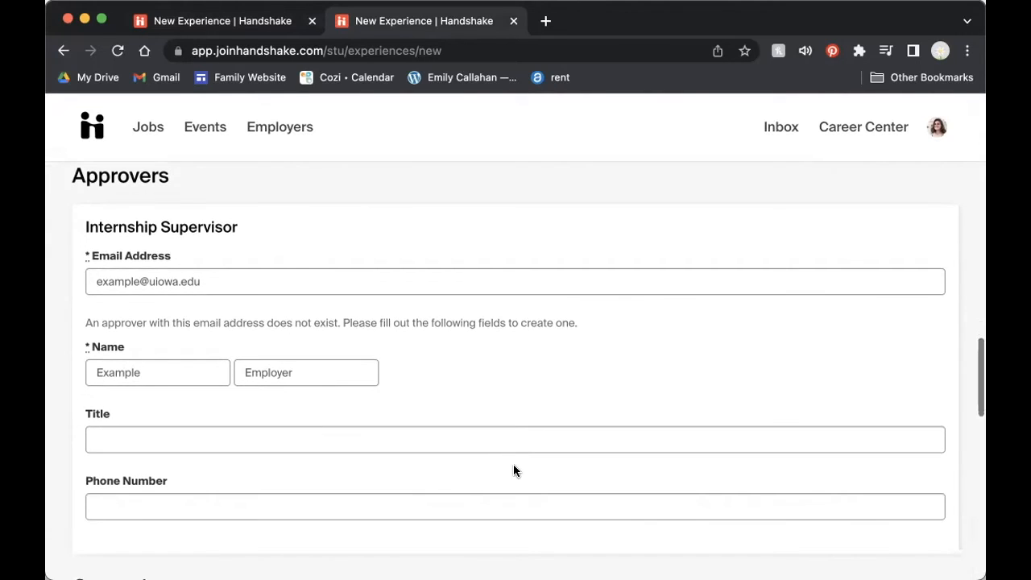
{"action": "scroll", "coordinate": [513, 470], "scroll_direction": "down", "scroll_amount": 5}
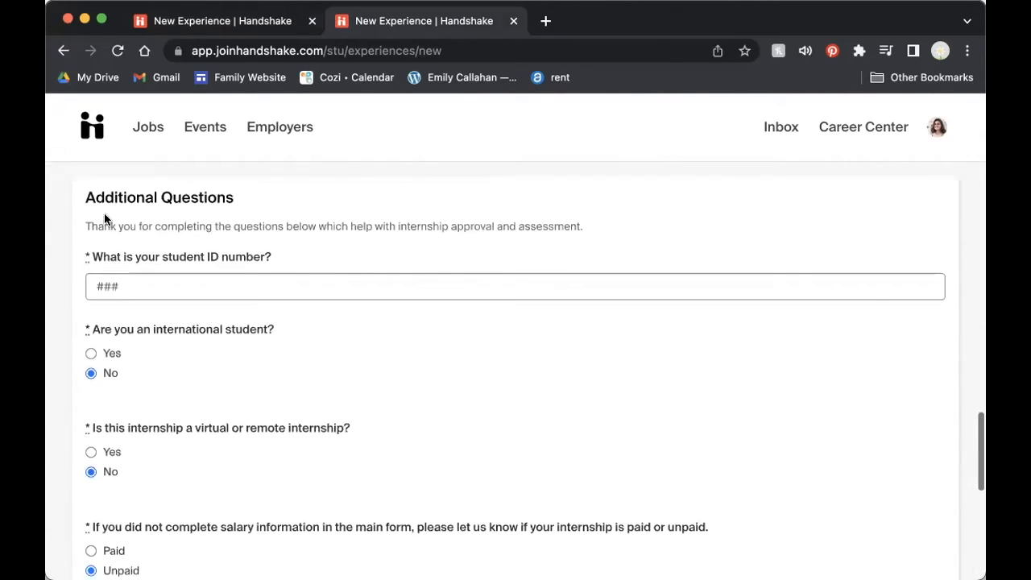
Review the answers to the additional questions and continue to the internship agreement
{"action": "scroll", "coordinate": [61, 277], "scroll_direction": "up", "scroll_amount": 1}
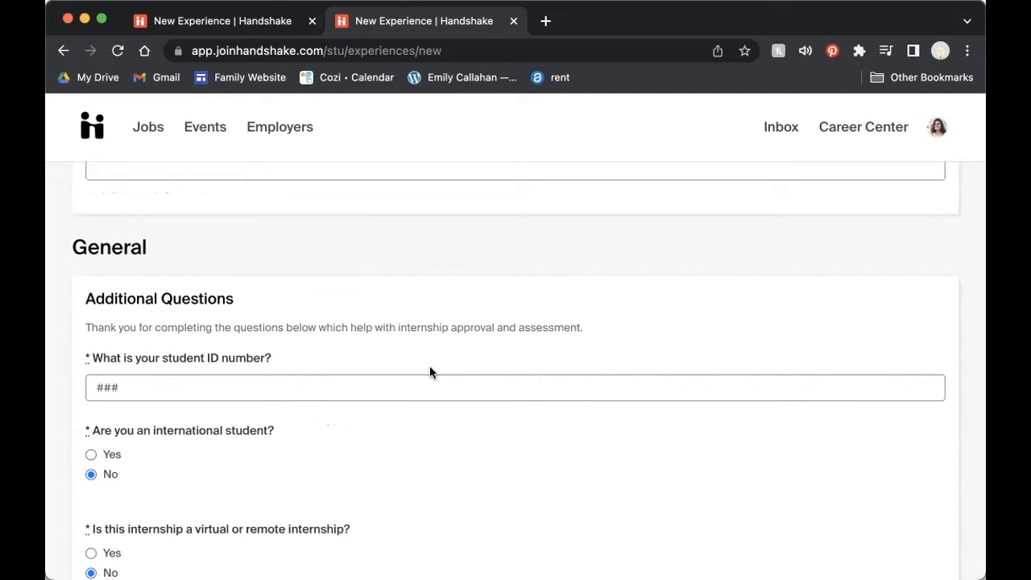
{"action": "scroll", "coordinate": [426, 477], "scroll_direction": "down", "scroll_amount": 2}
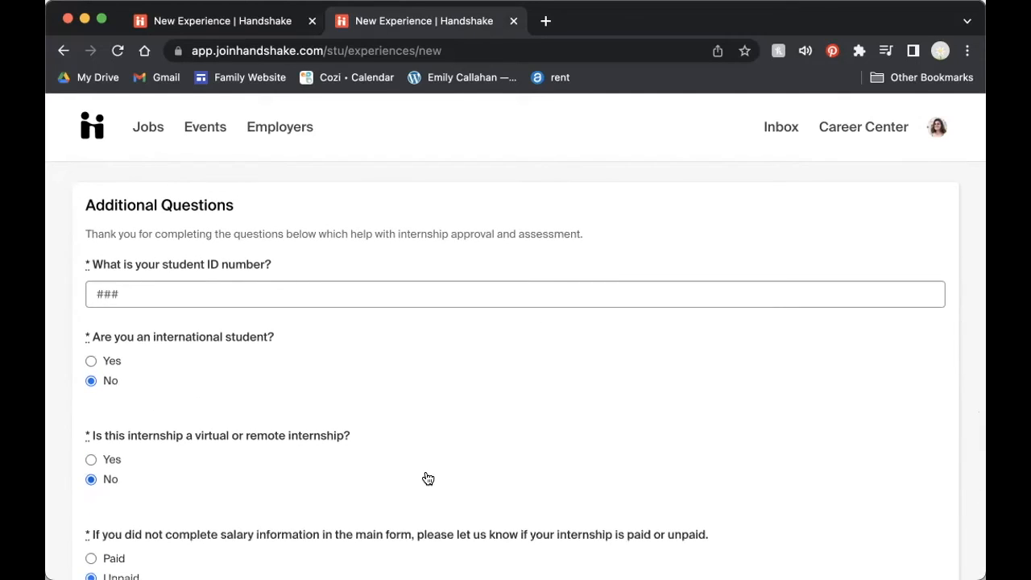
{"action": "scroll", "coordinate": [426, 479], "scroll_direction": "down", "scroll_amount": 2}
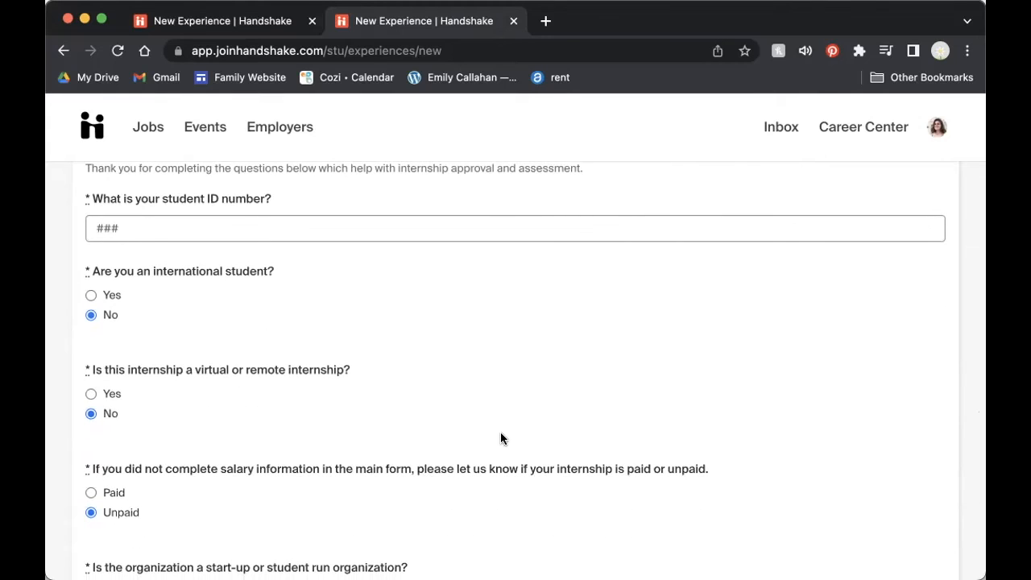
{"action": "scroll", "coordinate": [500, 433], "scroll_direction": "down", "scroll_amount": 3}
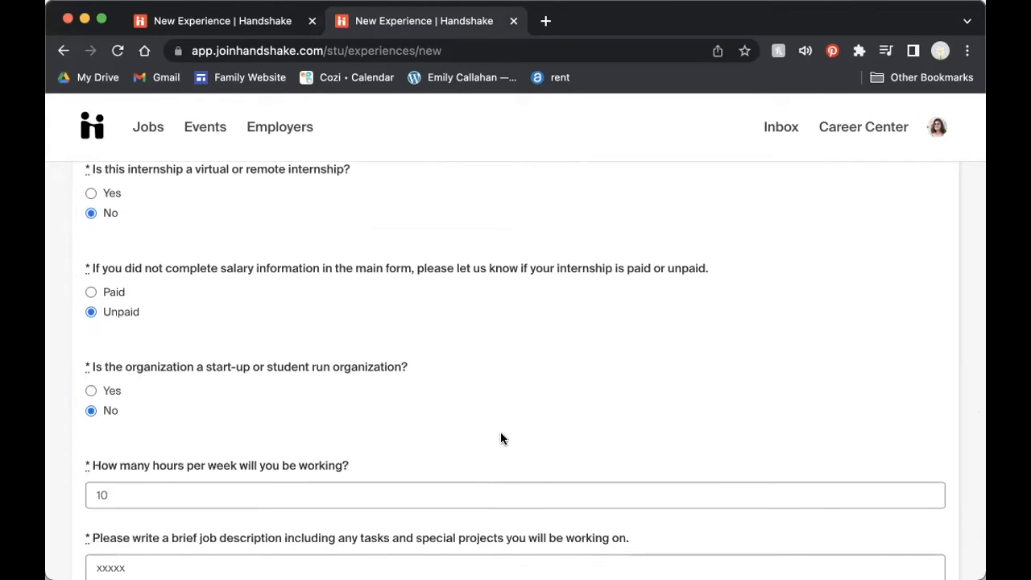
{"action": "scroll", "coordinate": [500, 438], "scroll_direction": "down", "scroll_amount": 2}
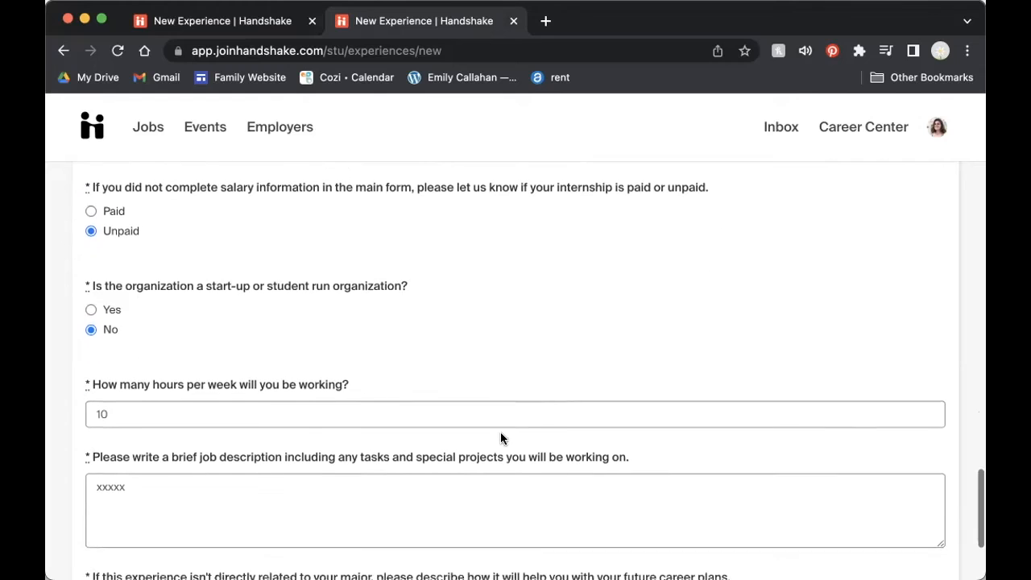
{"action": "scroll", "coordinate": [500, 438], "scroll_direction": "down", "scroll_amount": 2}
{"action": "scroll", "coordinate": [500, 438], "scroll_direction": "down", "scroll_amount": 1}
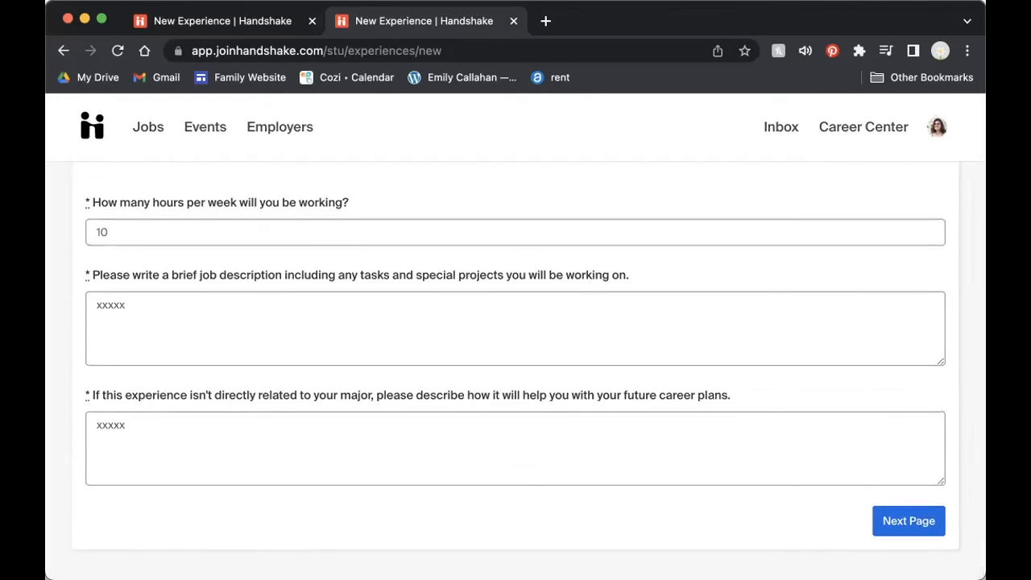
{"action": "left_click", "coordinate": [914, 519]}
Review the consents in the internship agreement and continue to the emergency contact information
{"action": "scroll", "coordinate": [483, 279], "scroll_direction": "up", "scroll_amount": 3}
{"action": "scroll", "coordinate": [483, 280], "scroll_direction": "up", "scroll_amount": 5}
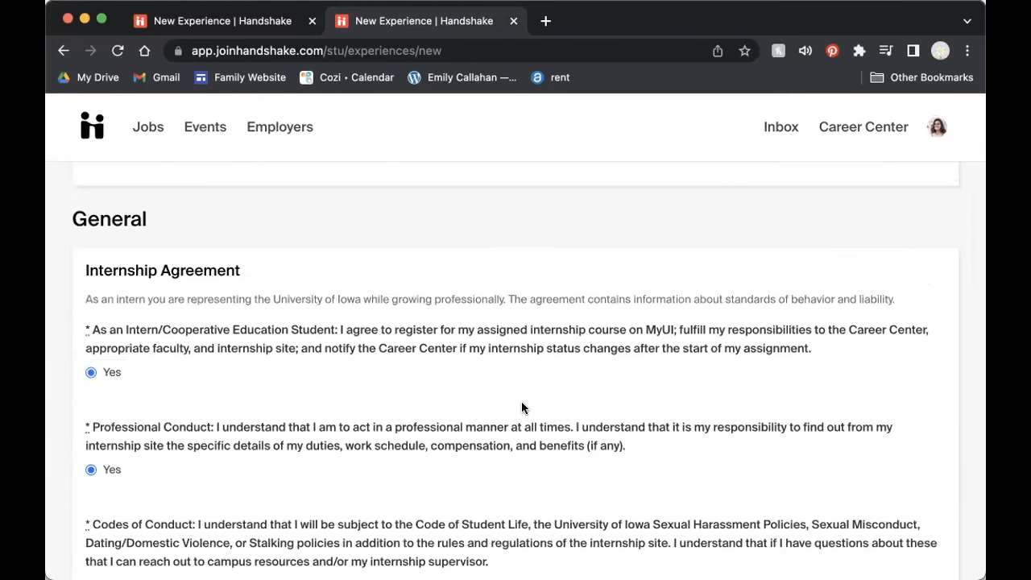
{"action": "scroll", "coordinate": [459, 333], "scroll_direction": "down", "scroll_amount": 10}
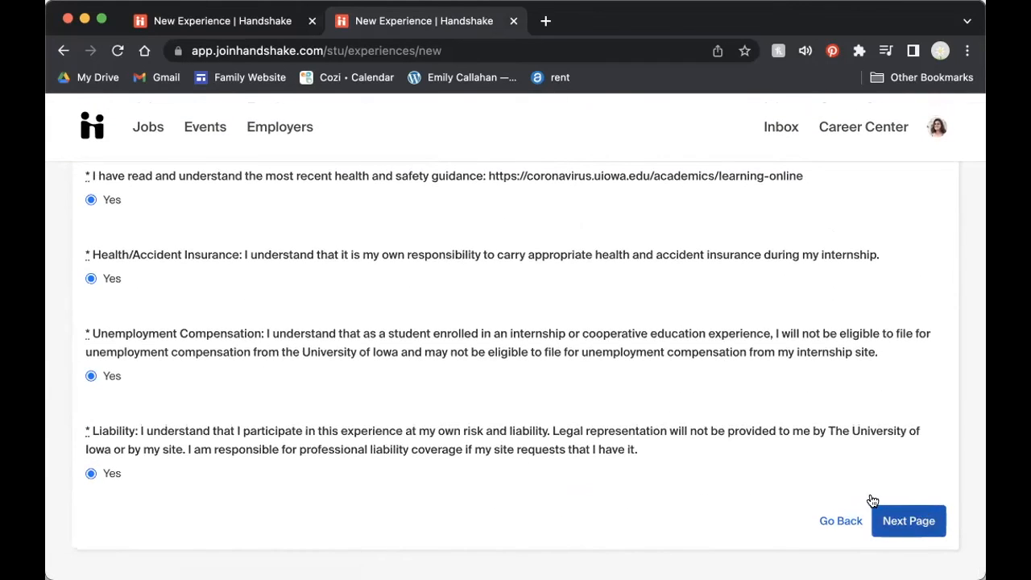
{"action": "left_click", "coordinate": [873, 503]}
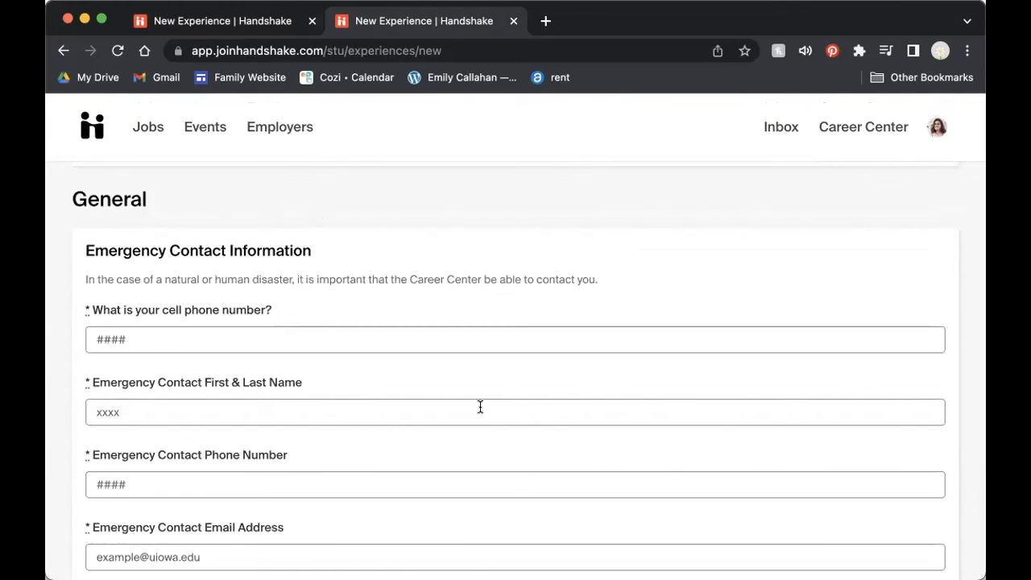
Check the emergency contact information, continue past it and submit the experience request
{"action": "scroll", "coordinate": [480, 407], "scroll_direction": "down", "scroll_amount": 2}
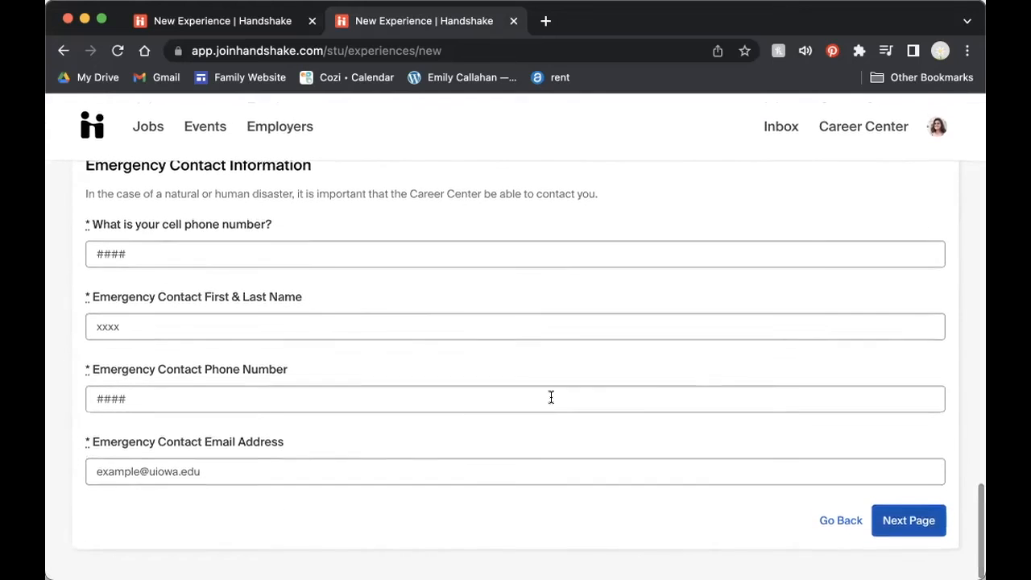
{"action": "left_click", "coordinate": [903, 522]}
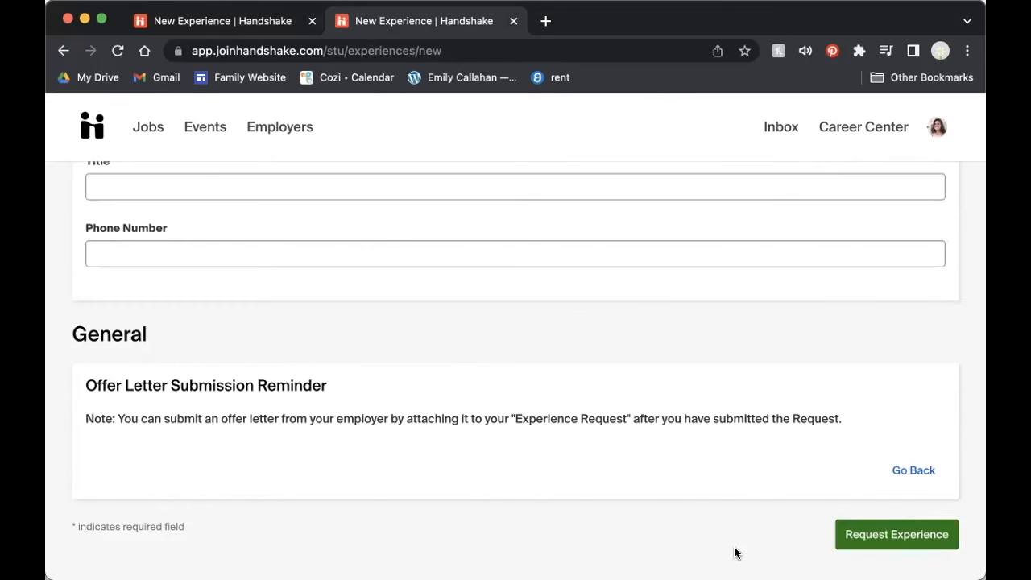
{"action": "left_click", "coordinate": [914, 532]}
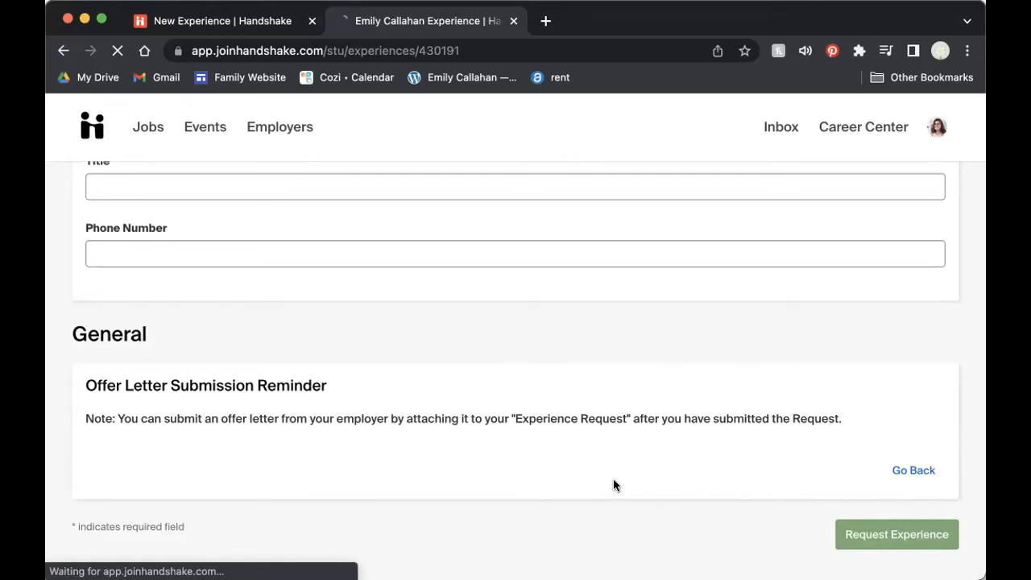
Examine the submitted request's details and its attachments section
{"action": "scroll", "coordinate": [141, 435], "scroll_direction": "down", "scroll_amount": 3}
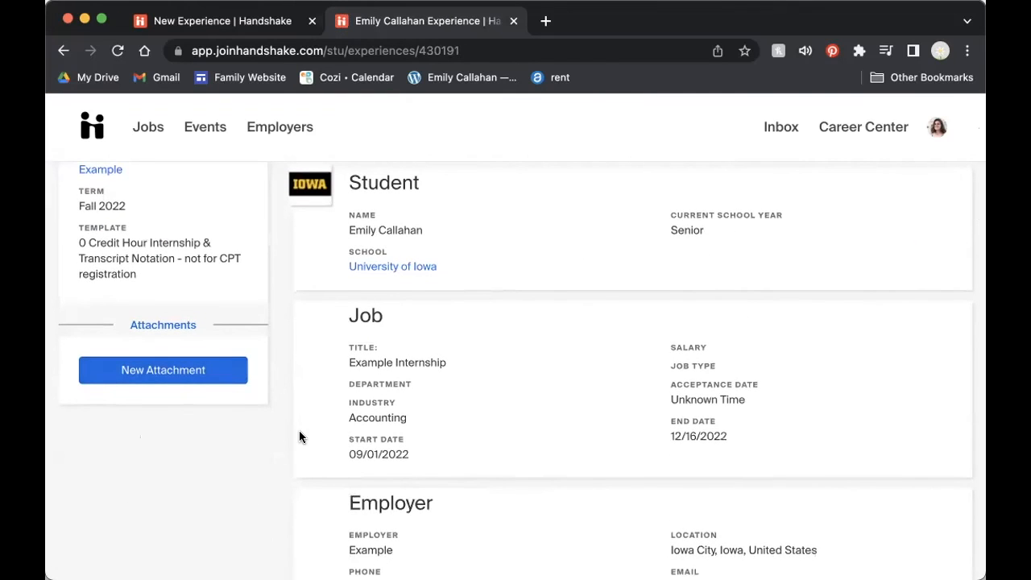
{"action": "scroll", "coordinate": [169, 427], "scroll_direction": "up", "scroll_amount": 1}
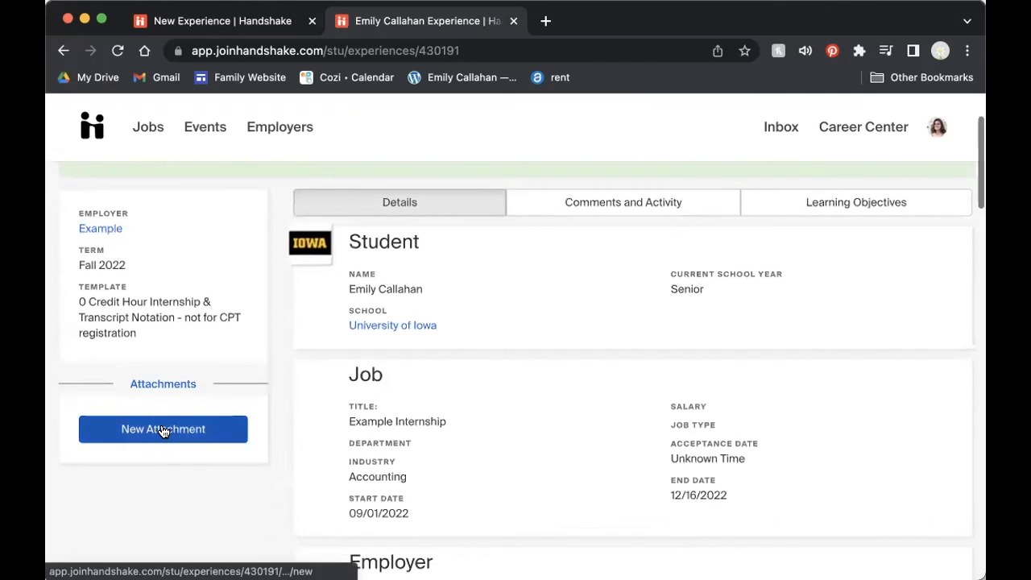